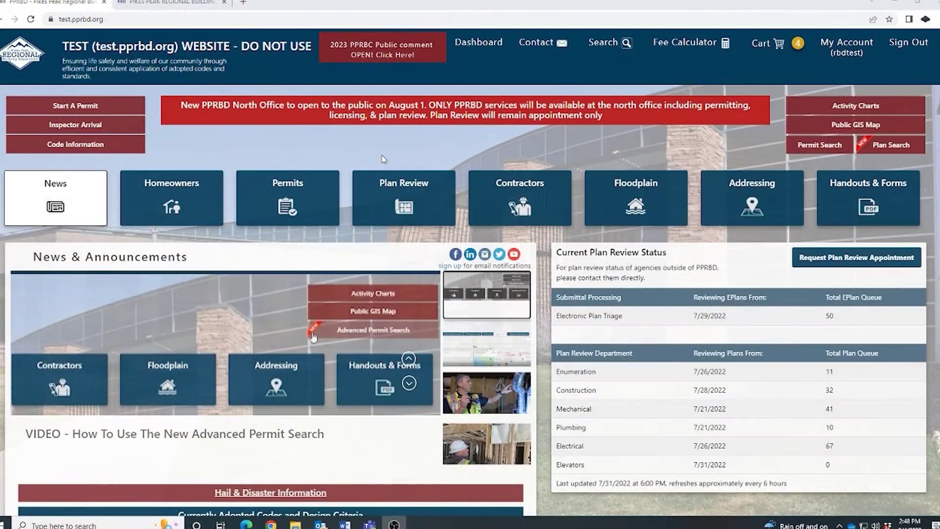
Step: From the account Dashboard, start a new project to get a blank Electronic Plan Details form
{"action": "left_click", "coordinate": [472, 49]}
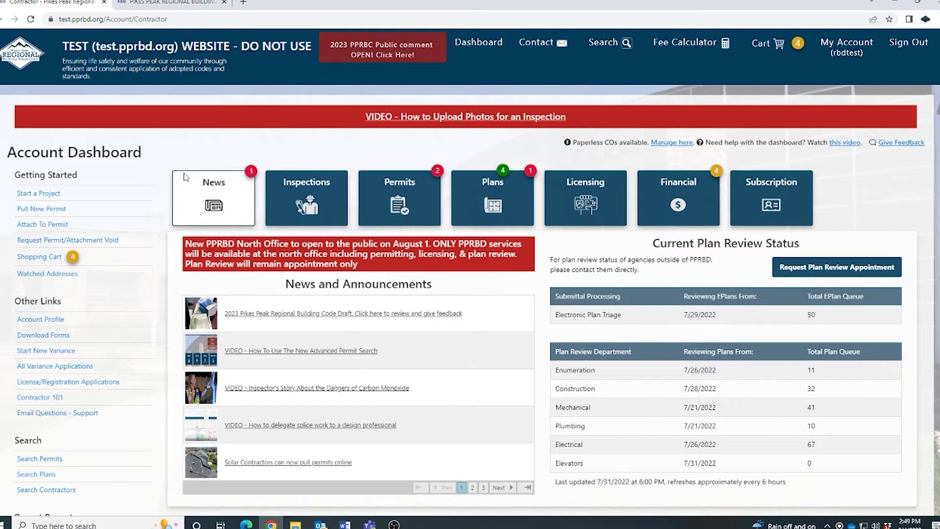
{"action": "left_click", "coordinate": [46, 195]}
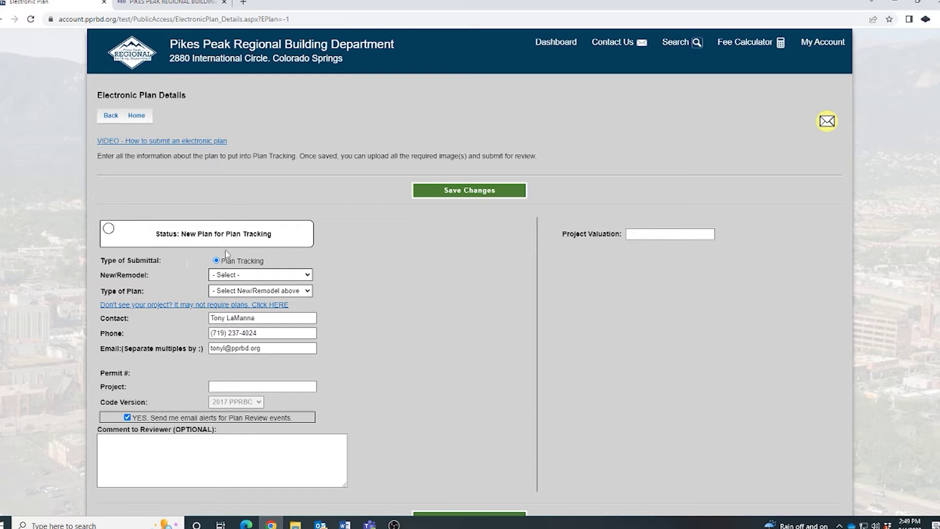
Step: Choose Residential Alteration and Residential Deck - New/Replacement, and add reviewer comment 'New deck with stairs'
{"action": "left_click", "coordinate": [308, 275]}
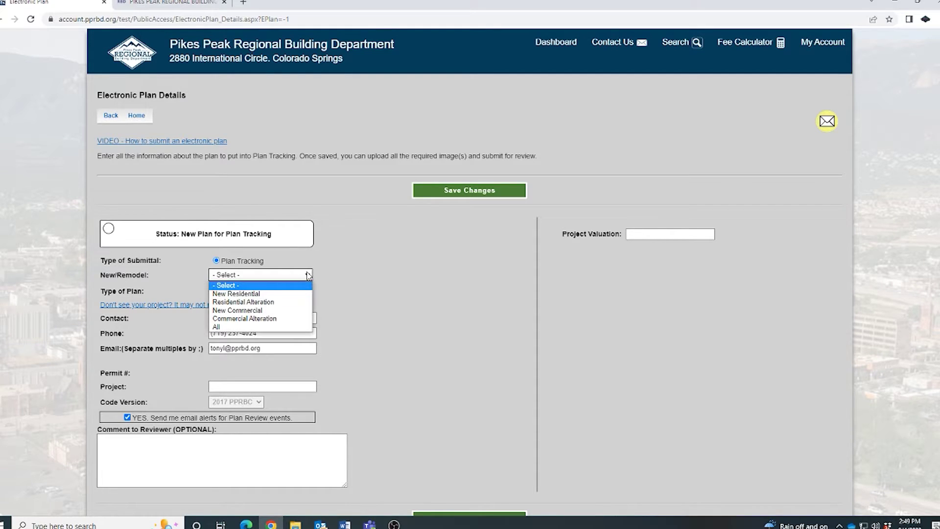
{"action": "left_click", "coordinate": [275, 300]}
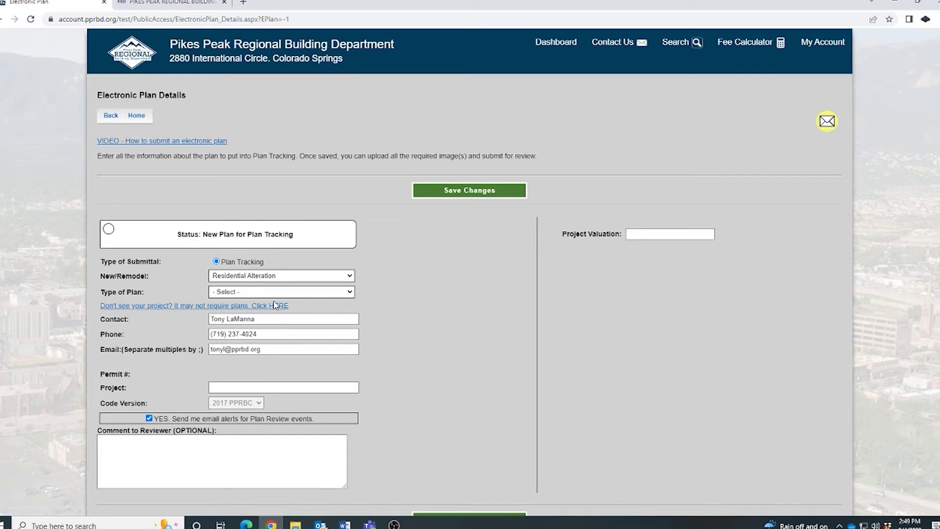
{"action": "left_click", "coordinate": [350, 292]}
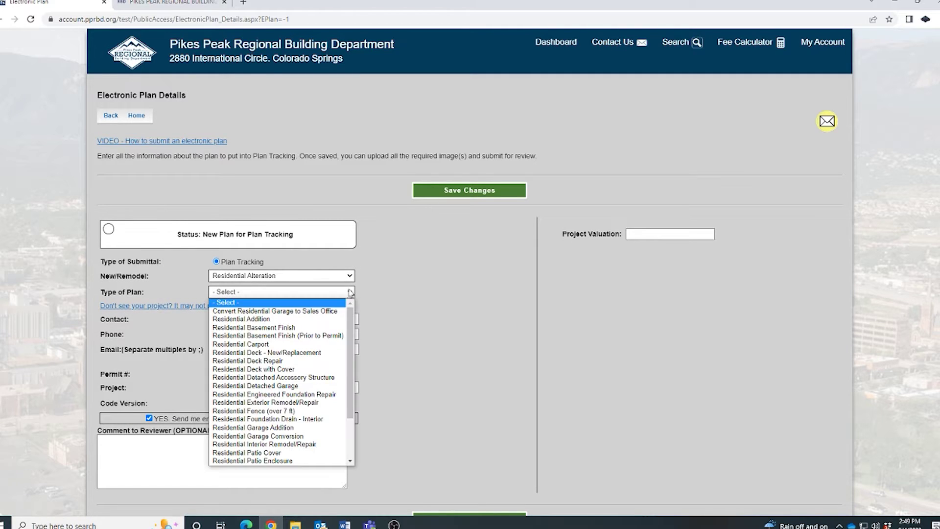
{"action": "left_click", "coordinate": [296, 352]}
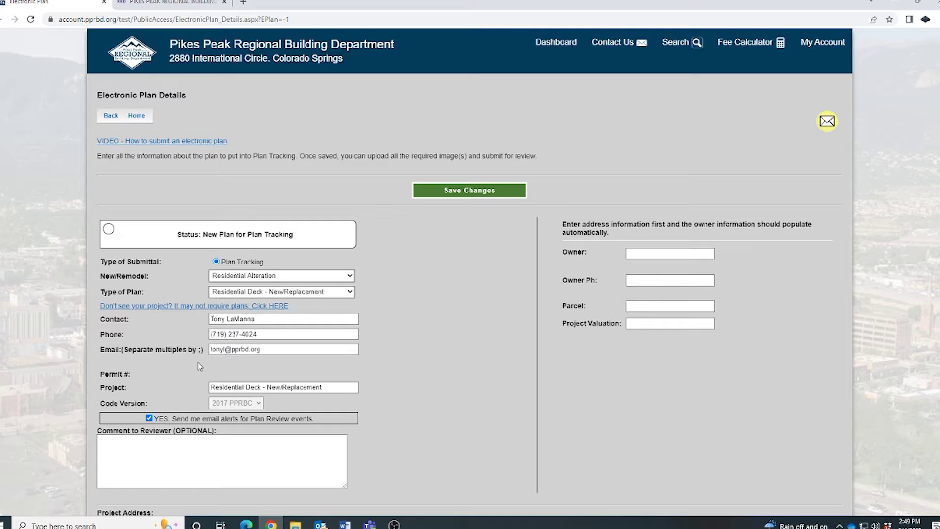
{"action": "left_click", "coordinate": [114, 444]}
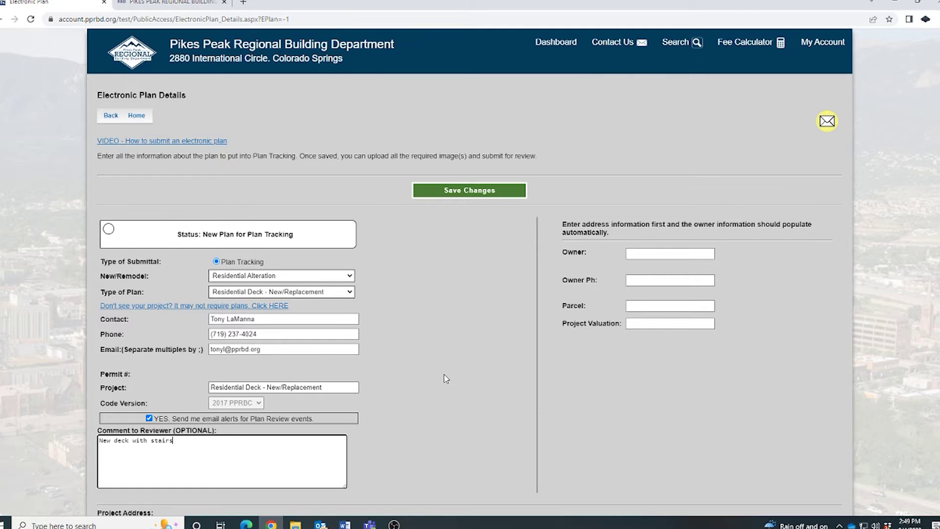
{"action": "scroll", "coordinate": [444, 379], "scroll_direction": "down", "scroll_amount": 1}
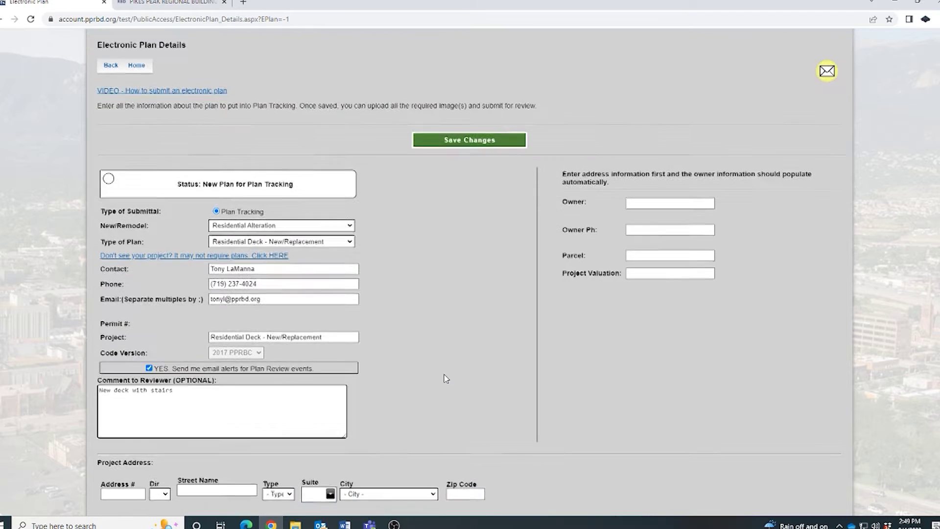
{"action": "left_click", "coordinate": [108, 495]}
{"action": "type", "text": "18410"}
{"action": "key", "text": "Tab"}
{"action": "key", "text": "Tab"}
{"action": "type", "text": "chandler"}
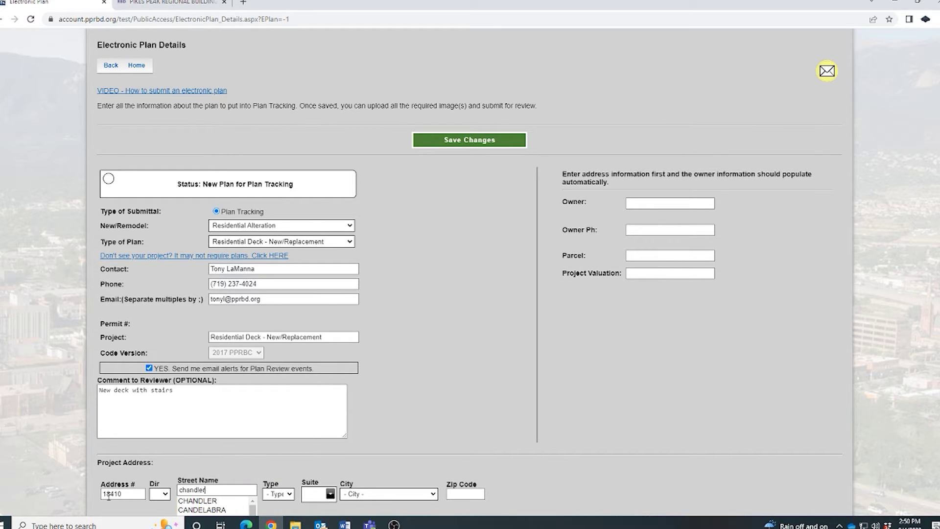
{"action": "left_click", "coordinate": [204, 500]}
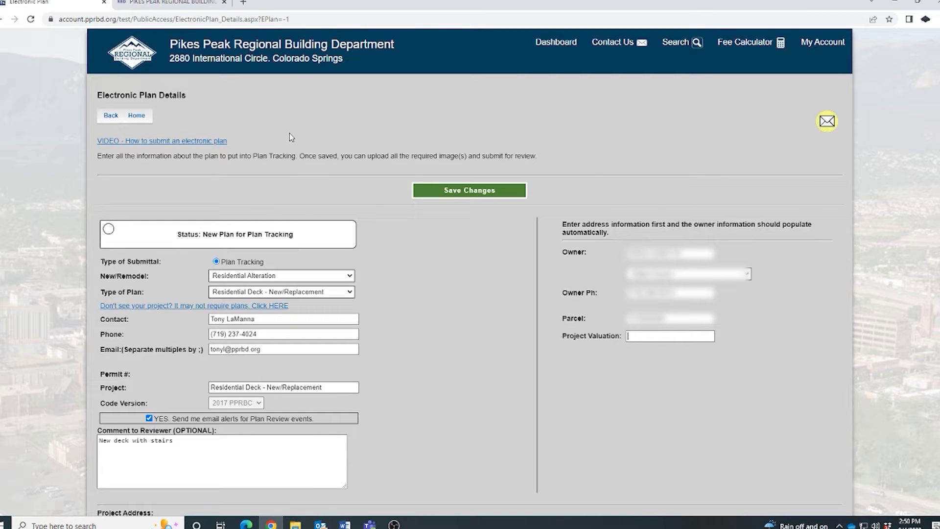
Step: Check the code PDF's valuation rules, enter a 2500 project valuation, and save the plan
{"action": "left_click", "coordinate": [175, 4]}
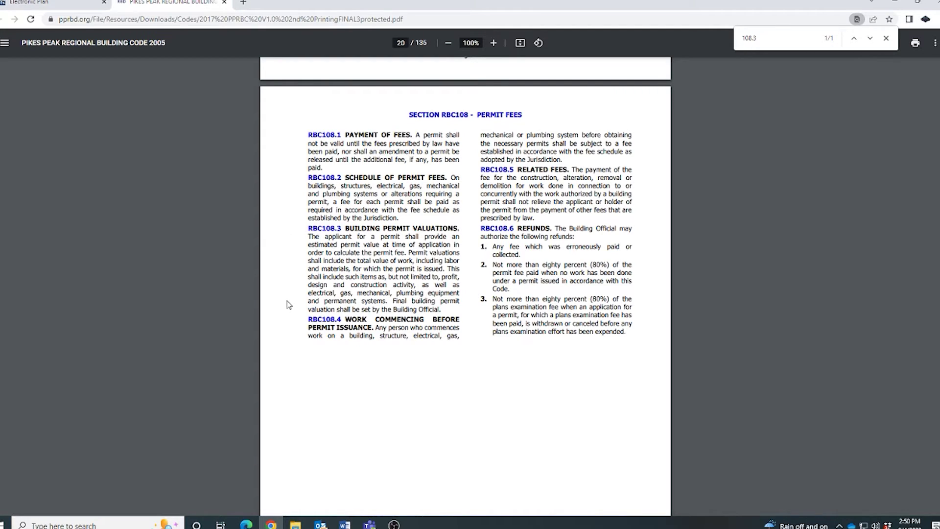
{"action": "left_click", "coordinate": [22, 6]}
{"action": "left_click", "coordinate": [645, 337]}
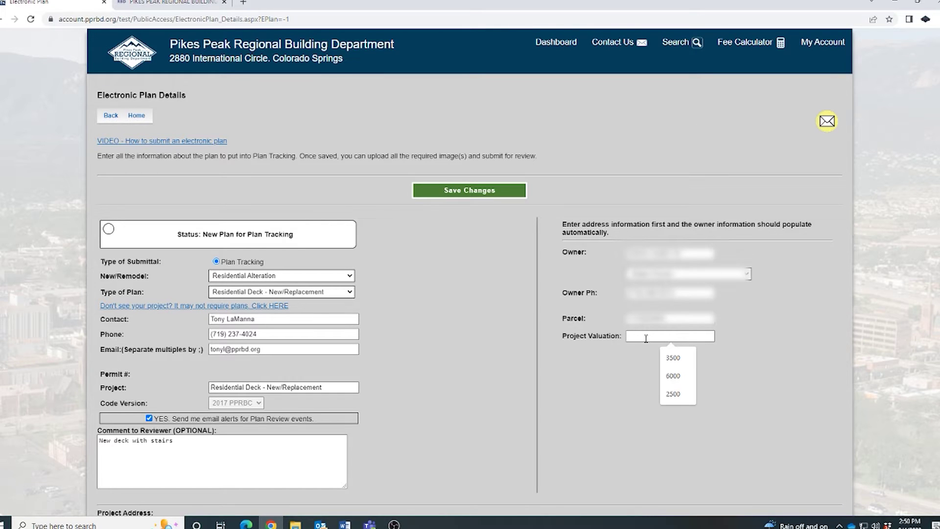
{"action": "type", "text": "2500"}
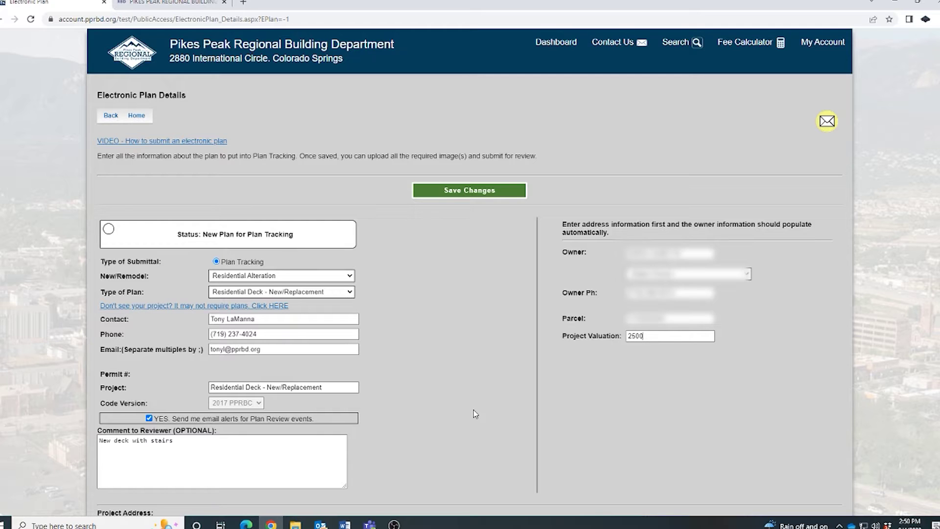
{"action": "left_click", "coordinate": [455, 189]}
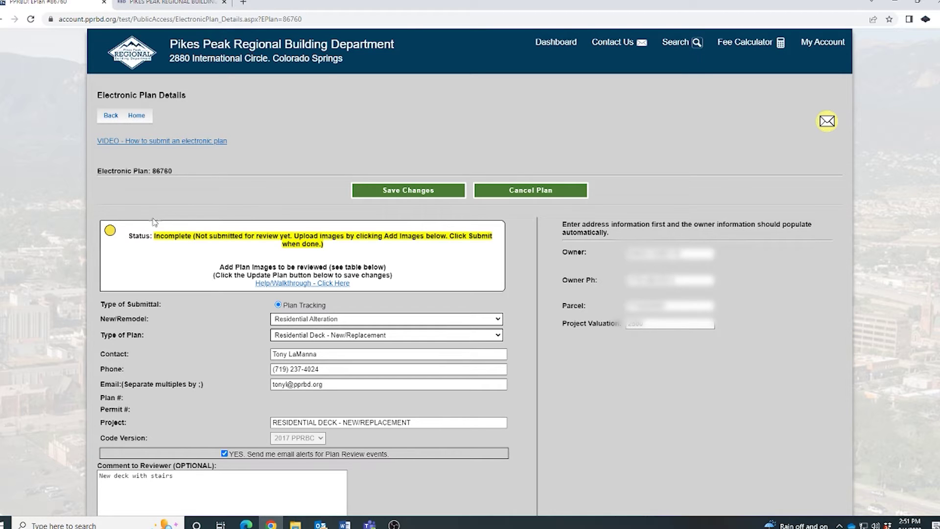
Step: Go down to the Plan Images section and open the Add Images upload page
{"action": "scroll", "coordinate": [213, 202], "scroll_direction": "down", "scroll_amount": 6}
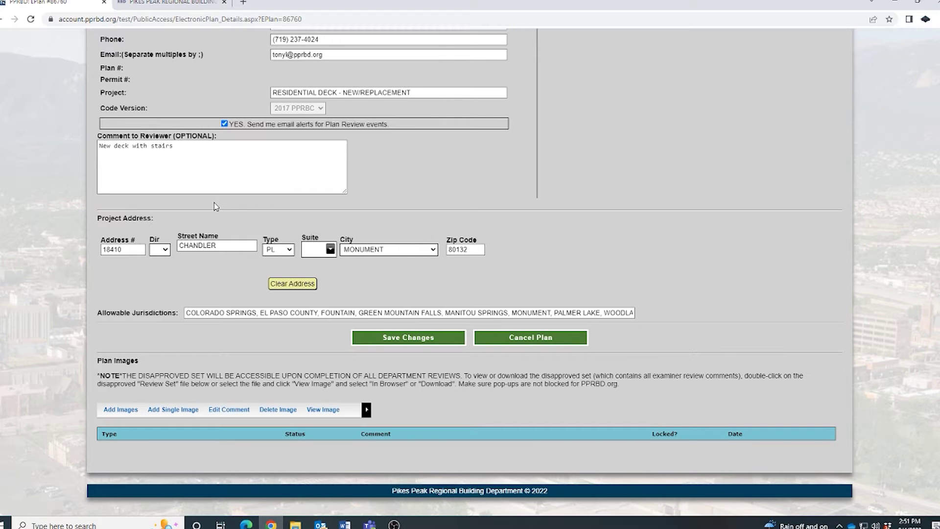
{"action": "left_click", "coordinate": [118, 413]}
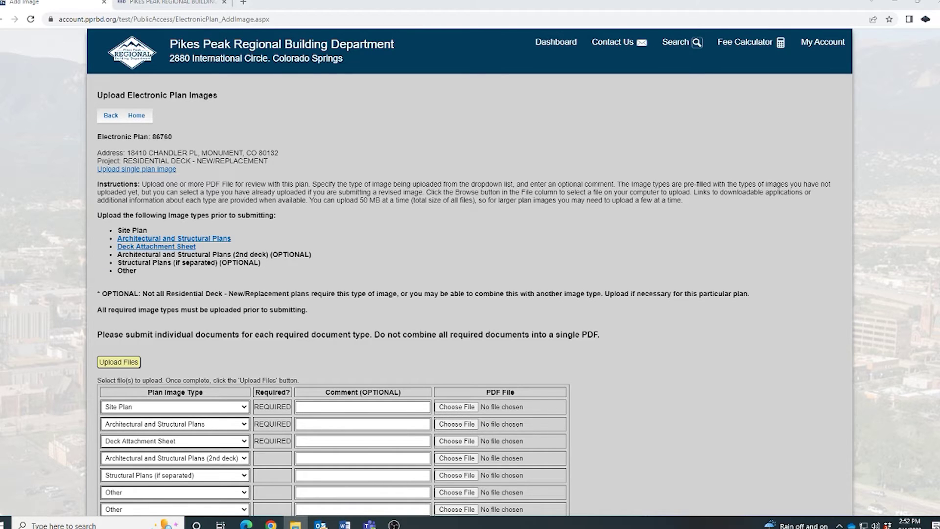
Step: Attach the Site Plan, Architectural Plan and Deck Attachment Sheet PDFs to their rows
{"action": "key", "text": "alt+Tab"}
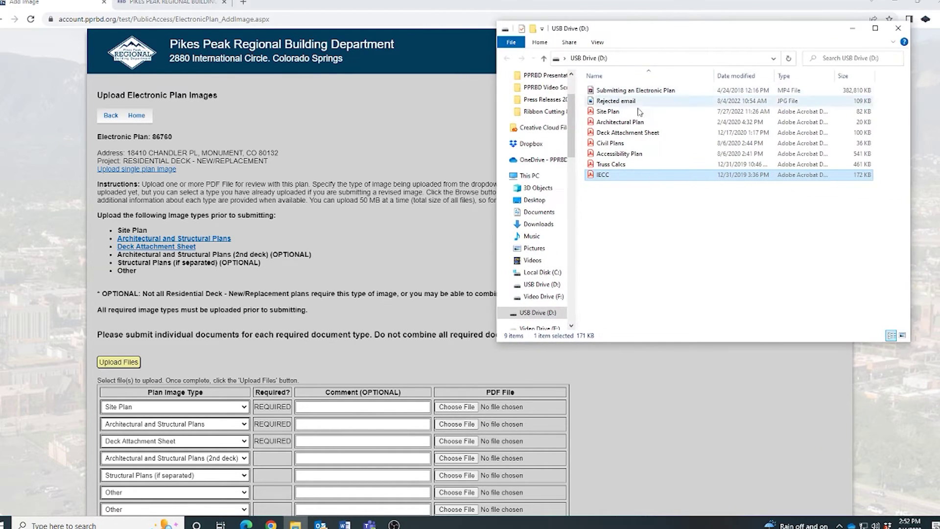
{"action": "left_click", "coordinate": [631, 112]}
{"action": "left_click_drag", "start_coordinate": [668, 112], "coordinate": [546, 409]}
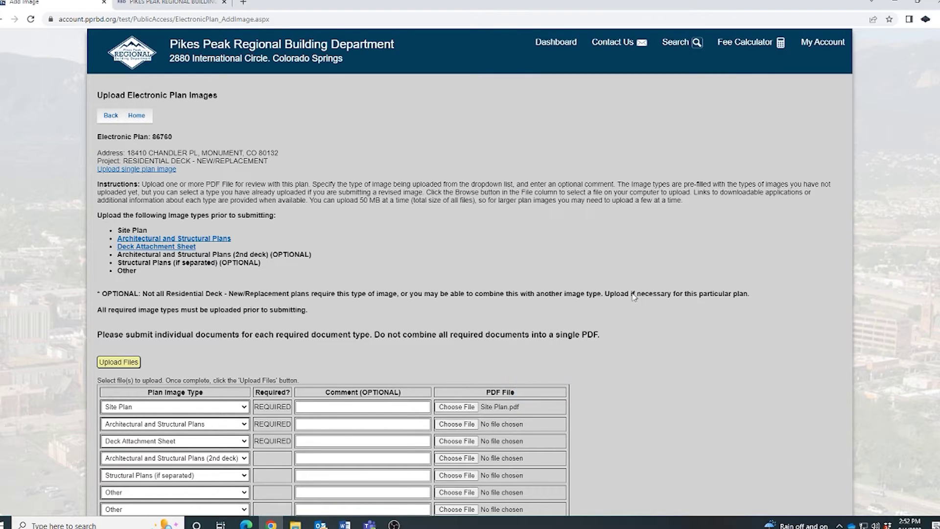
{"action": "left_click", "coordinate": [295, 523]}
{"action": "left_click_drag", "start_coordinate": [641, 124], "coordinate": [525, 421]}
{"action": "left_click", "coordinate": [295, 524]}
{"action": "left_click_drag", "start_coordinate": [658, 133], "coordinate": [521, 447]}
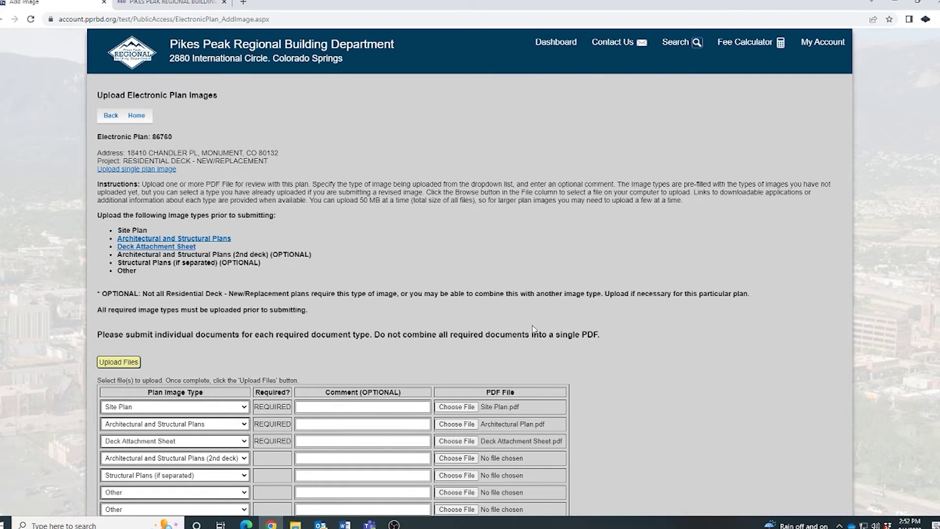
Step: Comment 'arch plans' on the Architectural and Structural Plans file and upload the three files
{"action": "left_click", "coordinate": [313, 424]}
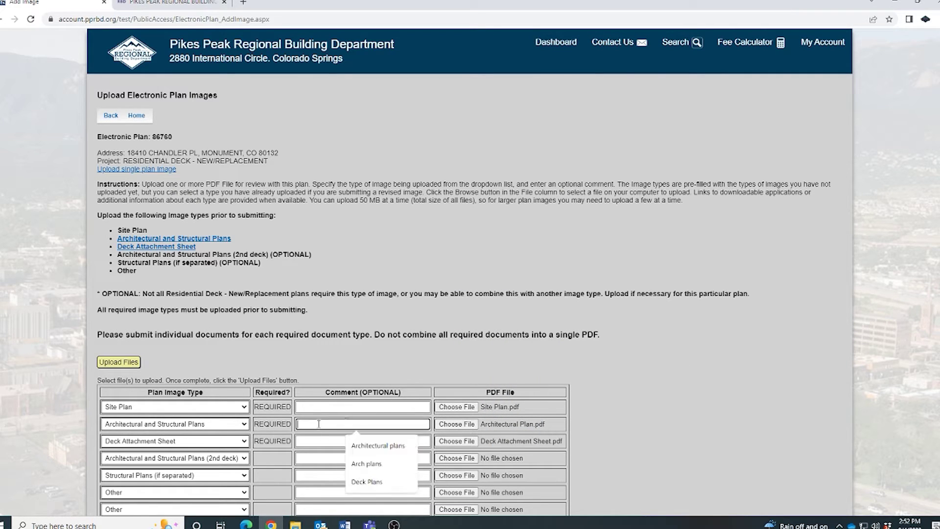
{"action": "type", "text": "arch plans"}
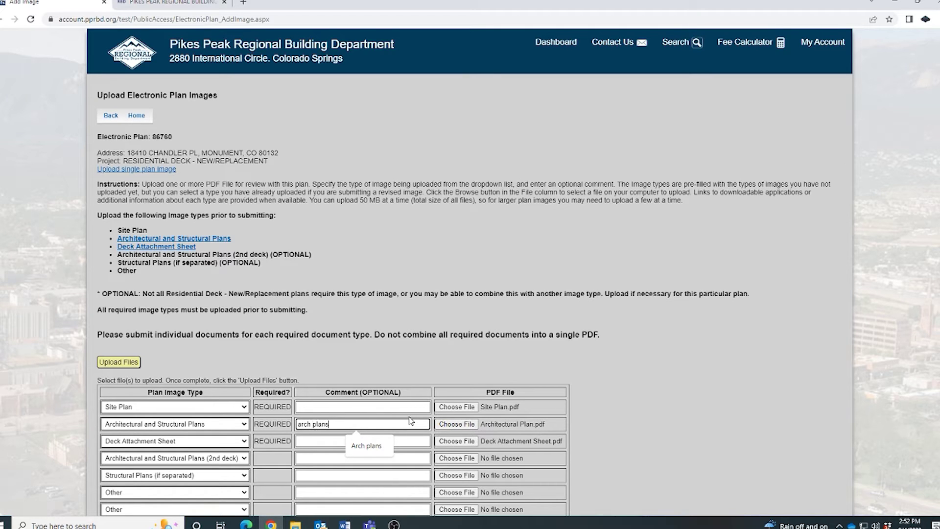
{"action": "left_click", "coordinate": [351, 438]}
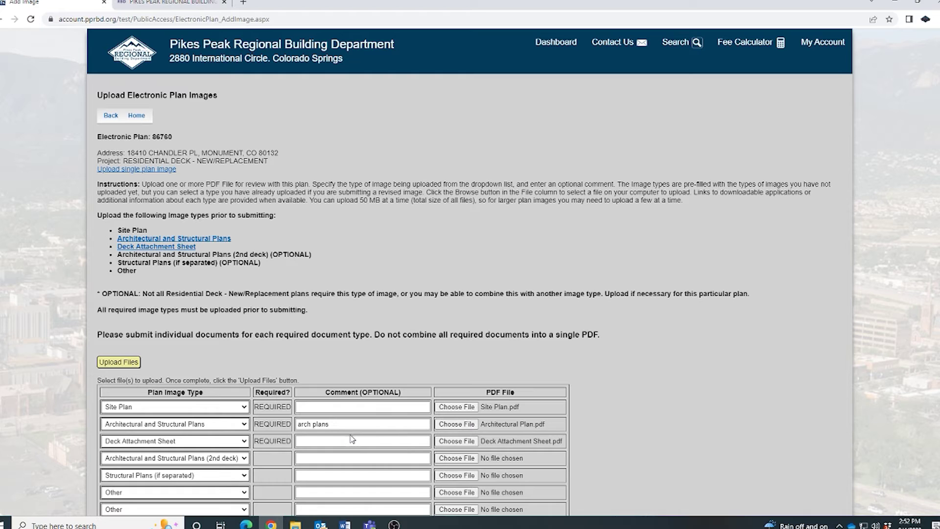
{"action": "left_click", "coordinate": [118, 363]}
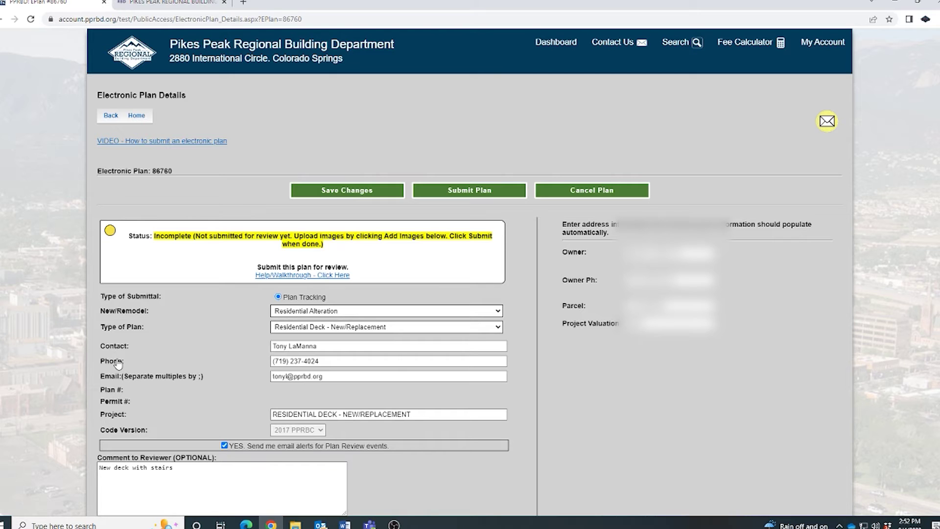
Step: Submit the residential deck plan for review from the bottom of its details page
{"action": "scroll", "coordinate": [522, 416], "scroll_direction": "down", "scroll_amount": 8}
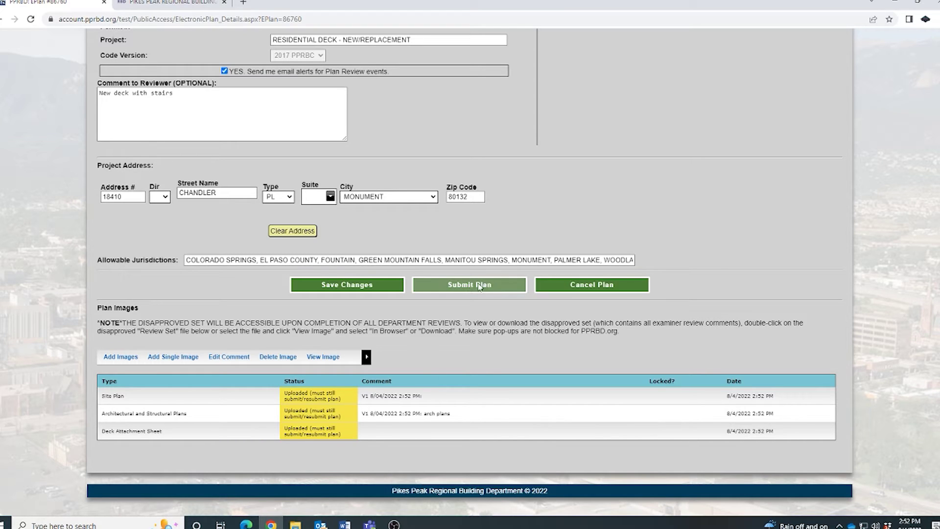
{"action": "left_click", "coordinate": [459, 289]}
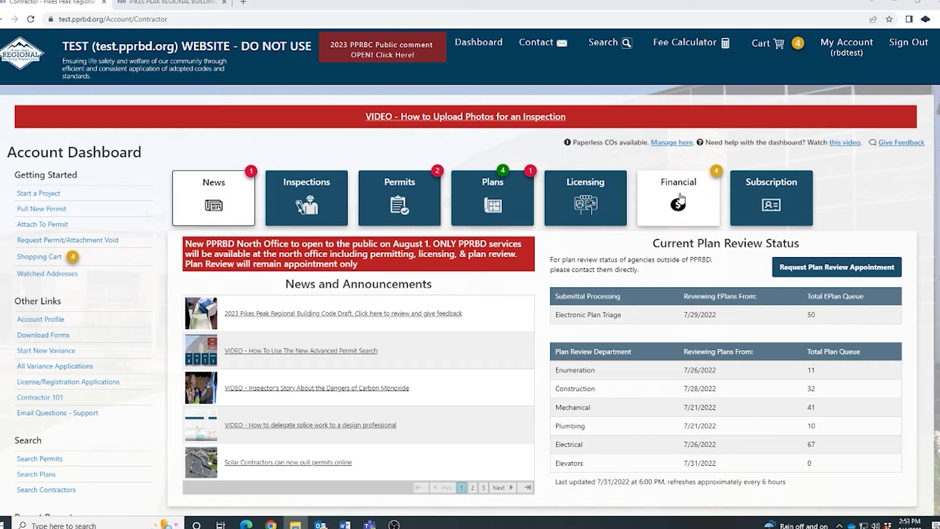
{"action": "left_click", "coordinate": [680, 198]}
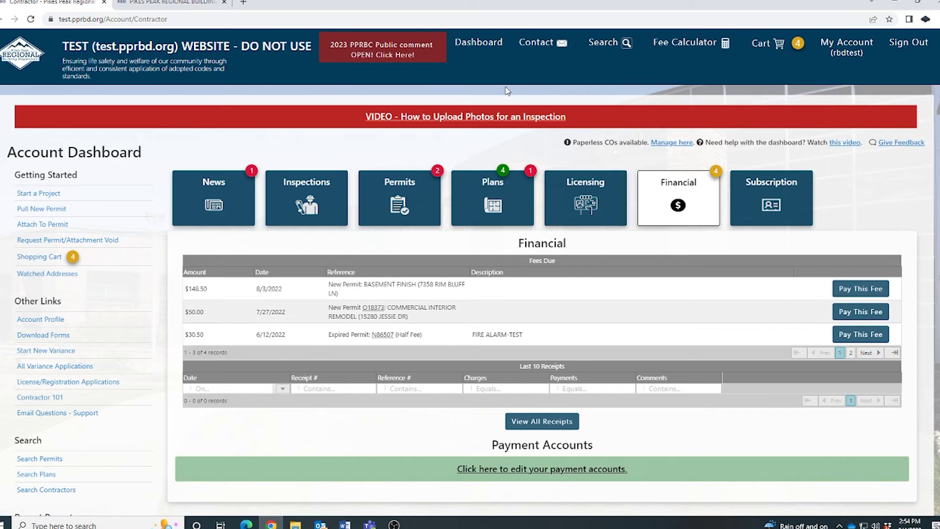
{"action": "left_click", "coordinate": [480, 49]}
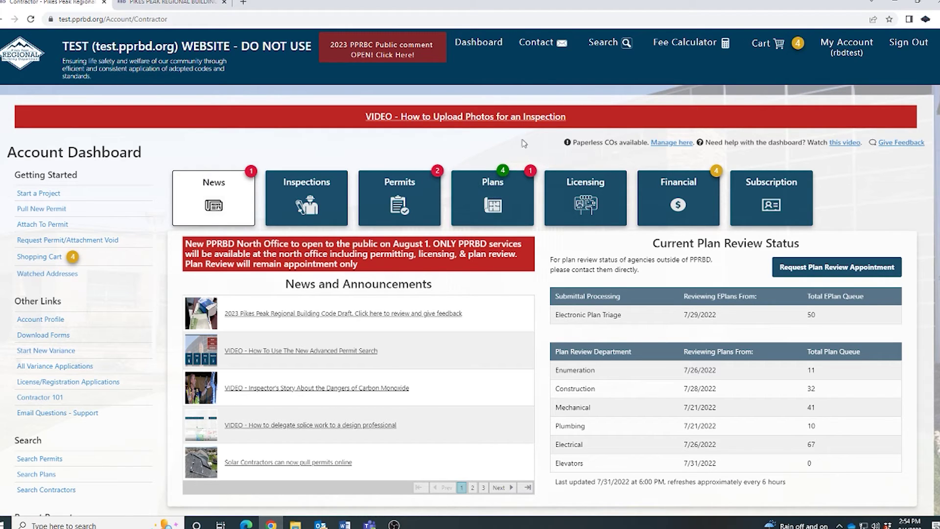
Step: Open the Plans needing attention, try Resubmit, then return via Dashboard and reopen Plans
{"action": "left_click", "coordinate": [483, 196]}
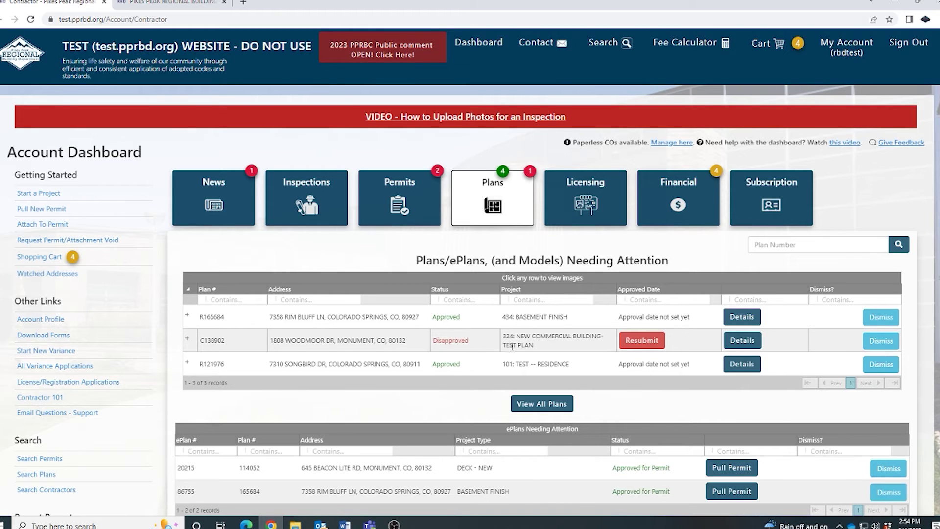
{"action": "left_click", "coordinate": [641, 346]}
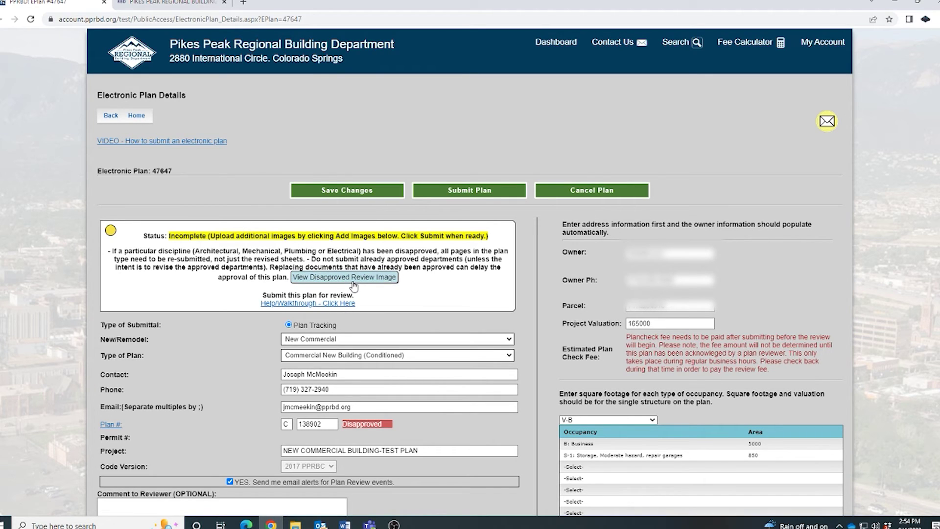
{"action": "left_click", "coordinate": [557, 44]}
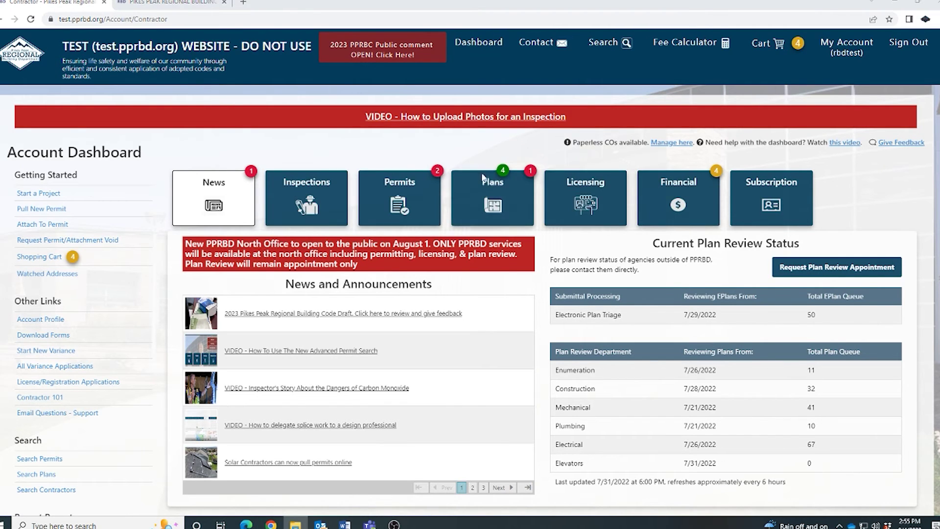
{"action": "left_click", "coordinate": [497, 196]}
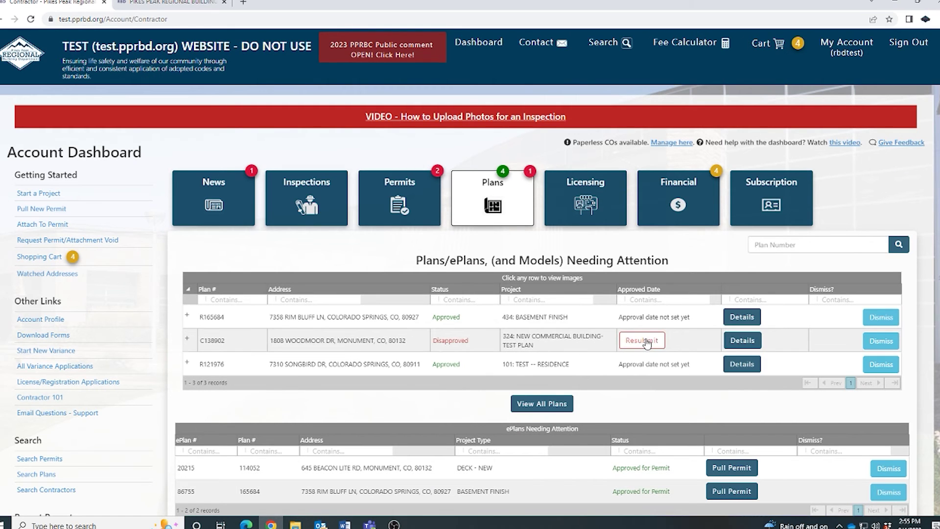
Step: Open the disapproved commercial plan for resubmission and go to its Add Images page
{"action": "left_click", "coordinate": [646, 341]}
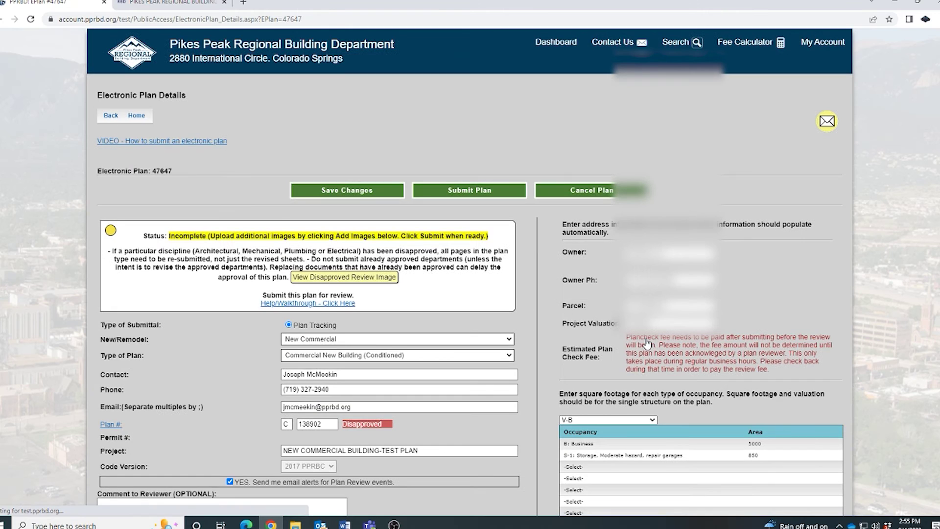
{"action": "scroll", "coordinate": [556, 292], "scroll_direction": "down", "scroll_amount": 10}
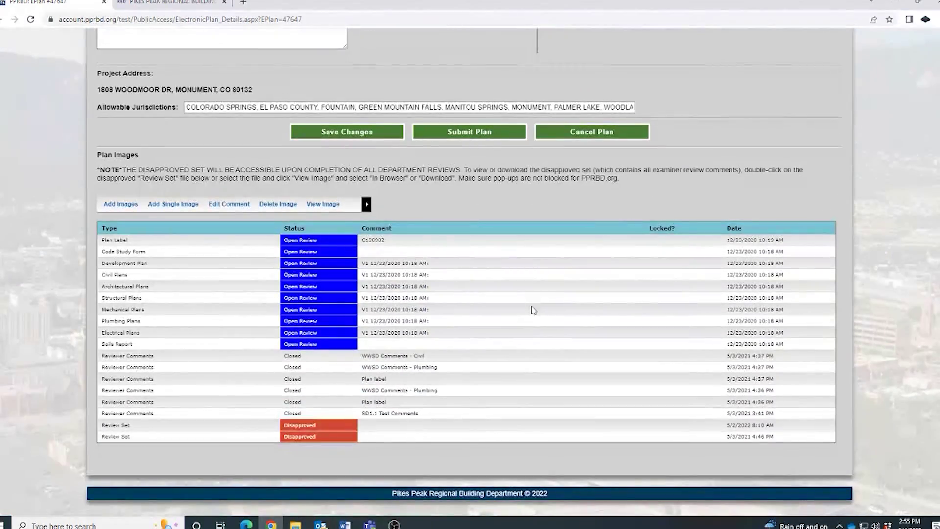
{"action": "left_click", "coordinate": [120, 204]}
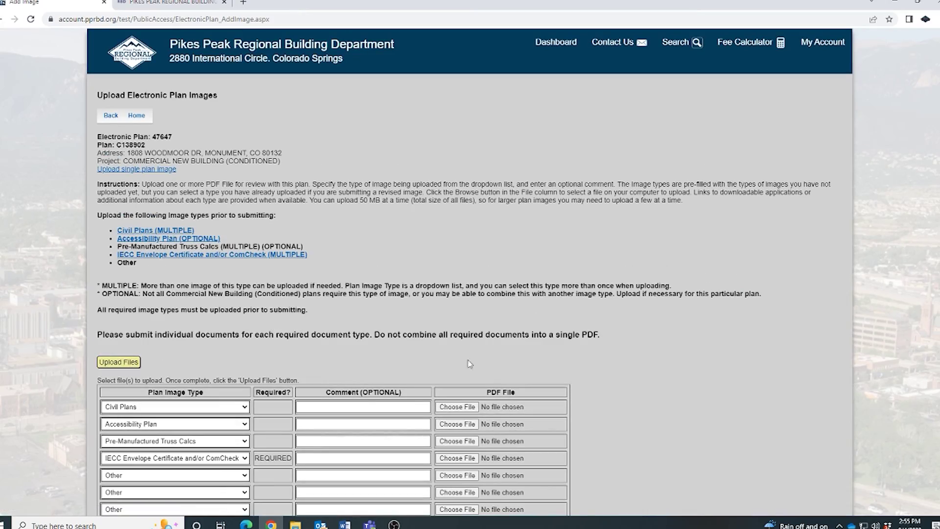
Step: Drop Civil Plans, Accessibility Plan, Truss Calcs and IECC PDFs onto their matching rows
{"action": "left_click_drag", "start_coordinate": [769, 210], "coordinate": [552, 409]}
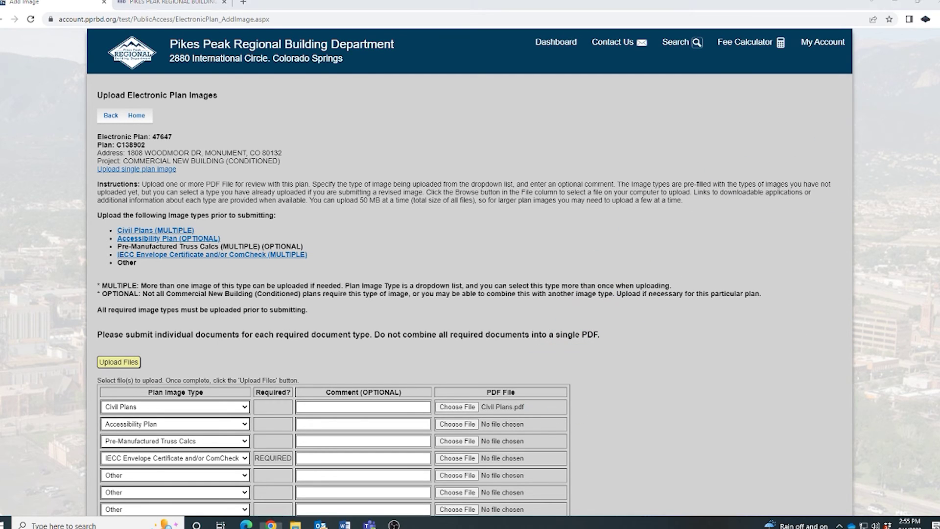
{"action": "left_click_drag", "start_coordinate": [898, 153], "coordinate": [523, 422]}
{"action": "left_click_drag", "start_coordinate": [656, 225], "coordinate": [522, 442]}
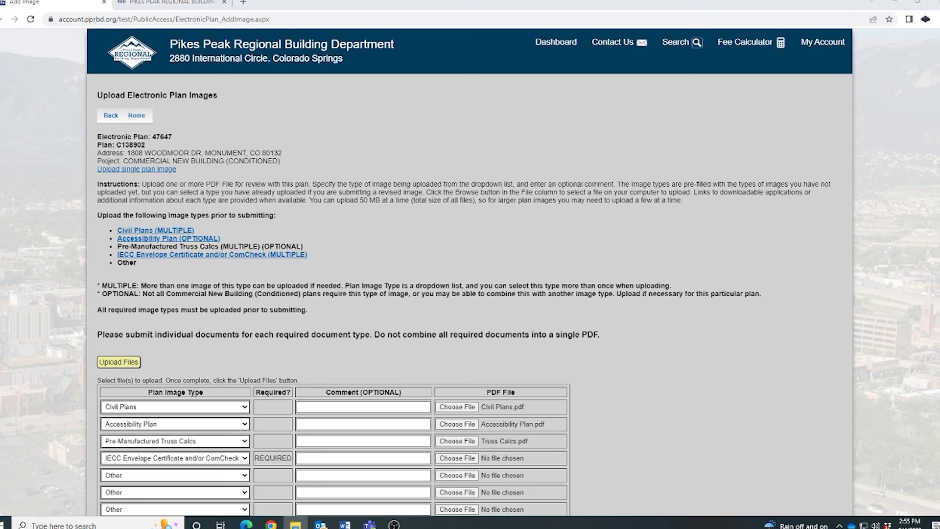
{"action": "left_click_drag", "start_coordinate": [906, 147], "coordinate": [528, 459]}
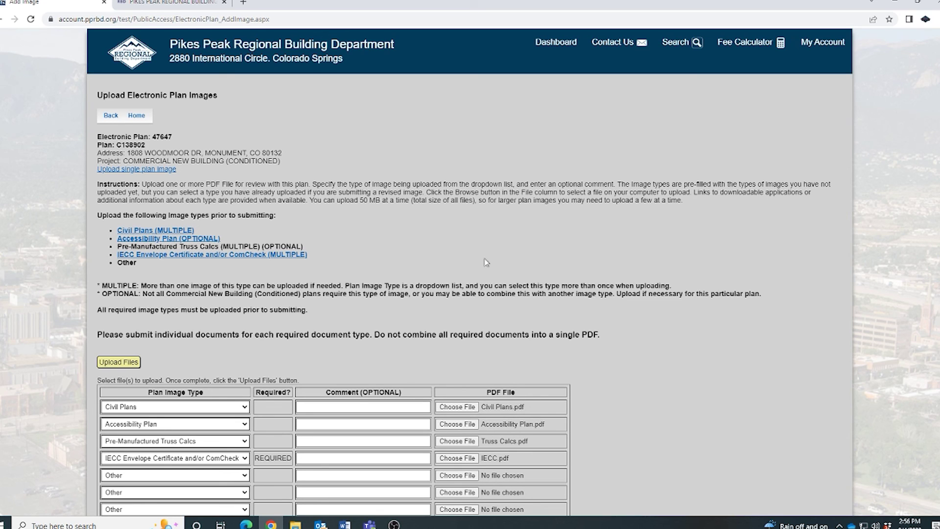
Step: Upload the four commercial files and resubmit the plan, reaching status Submitted (Construction)
{"action": "left_click", "coordinate": [120, 365]}
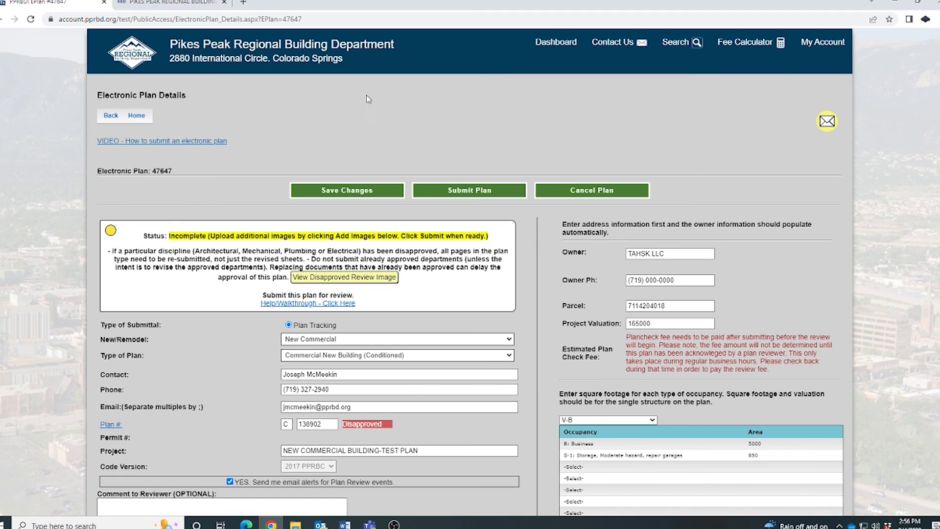
{"action": "left_click", "coordinate": [459, 194]}
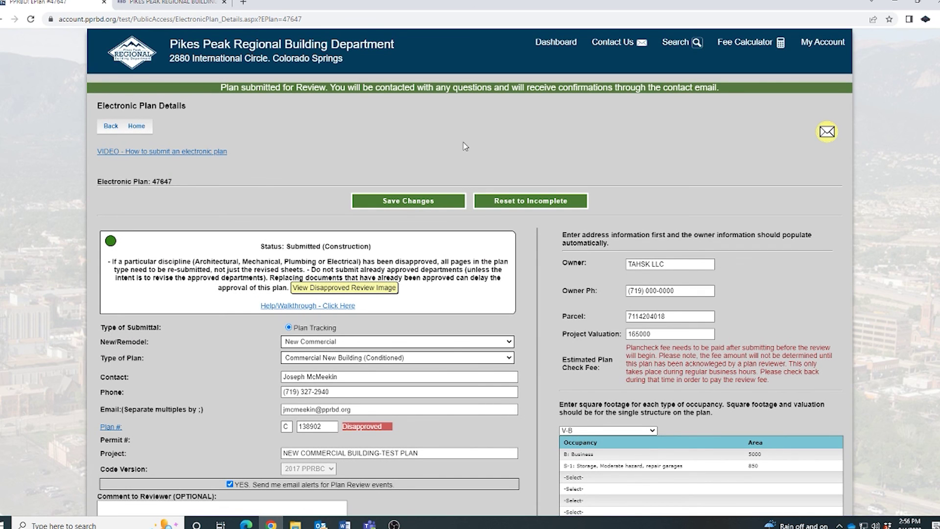